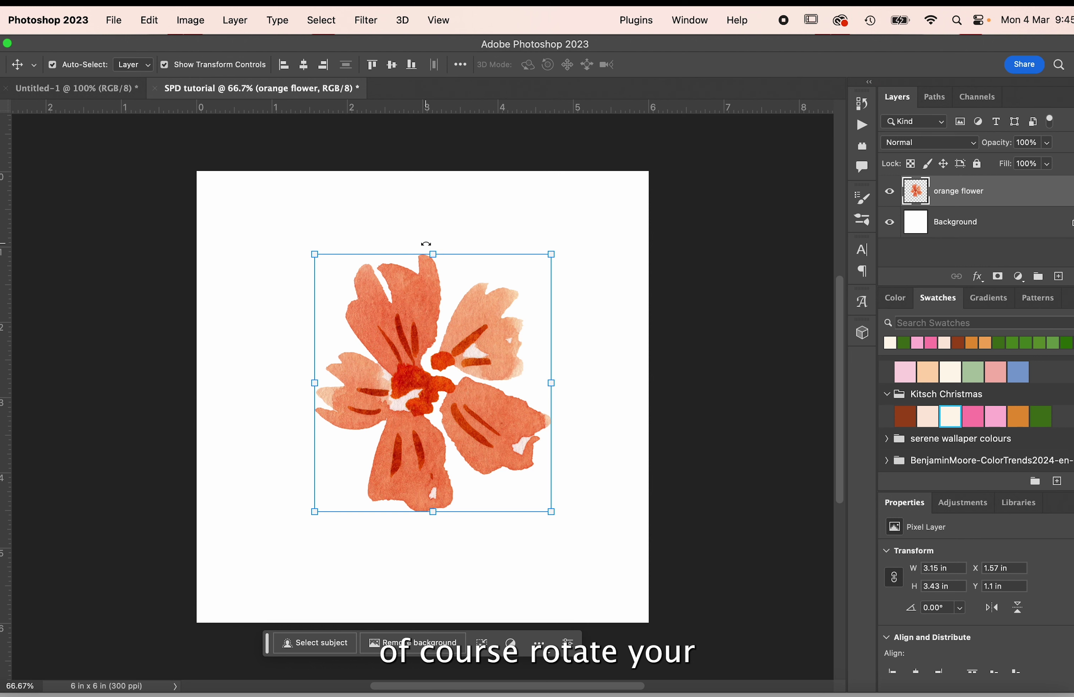
Step: Try to rotate the orange flower on the canvas
left_click_drag(424, 243, 423, 209)
key("Return")
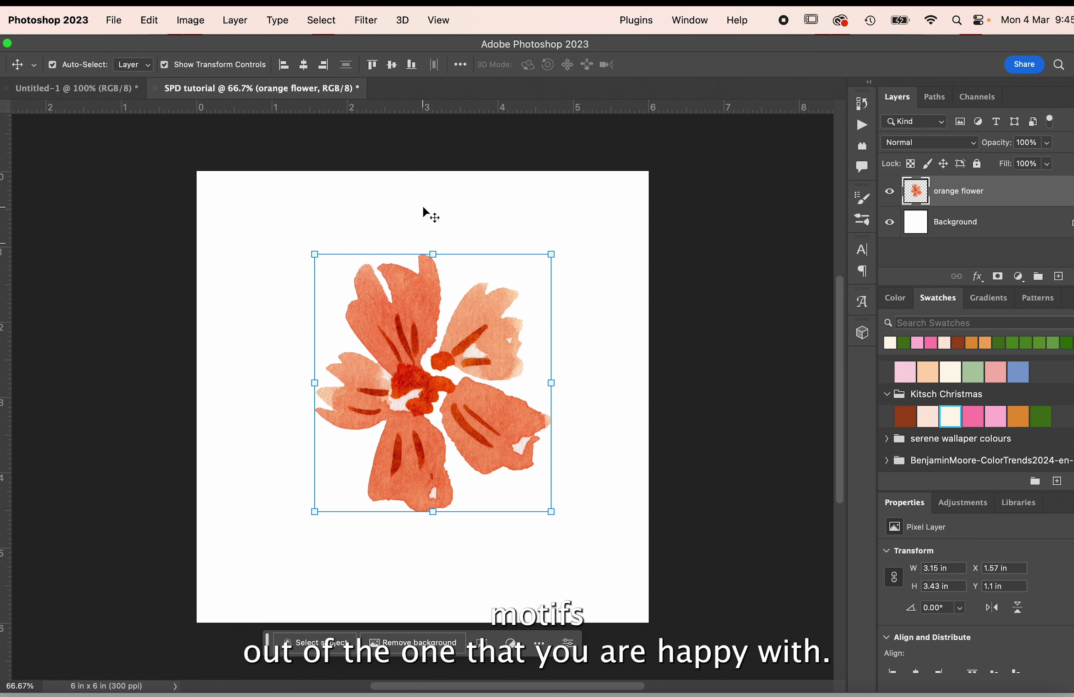
Step: Open the orange flower in Liquify and push the tips of the top, left and upper-right petals outward with a size 100 brush
left_click(368, 21)
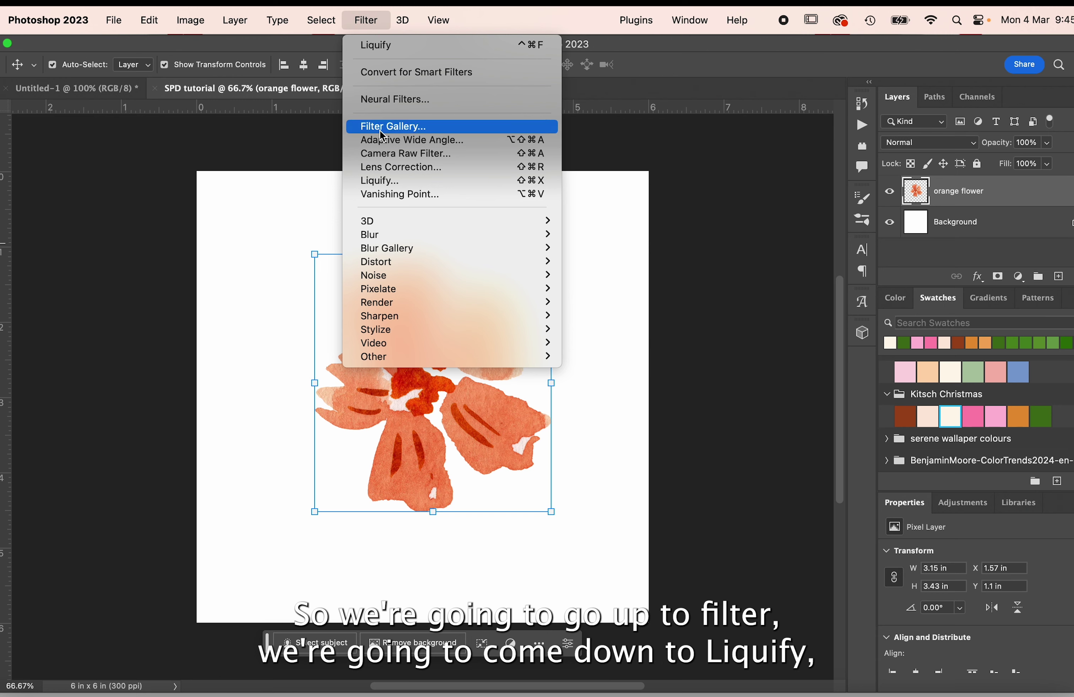
left_click(389, 182)
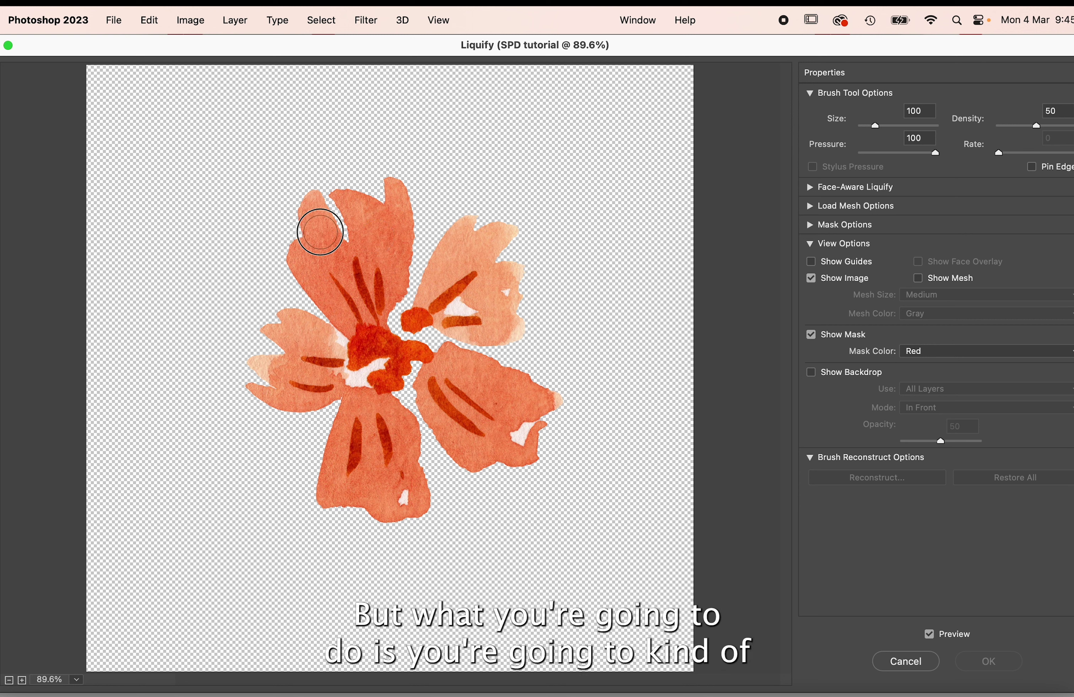
left_click_drag(319, 232, 306, 192)
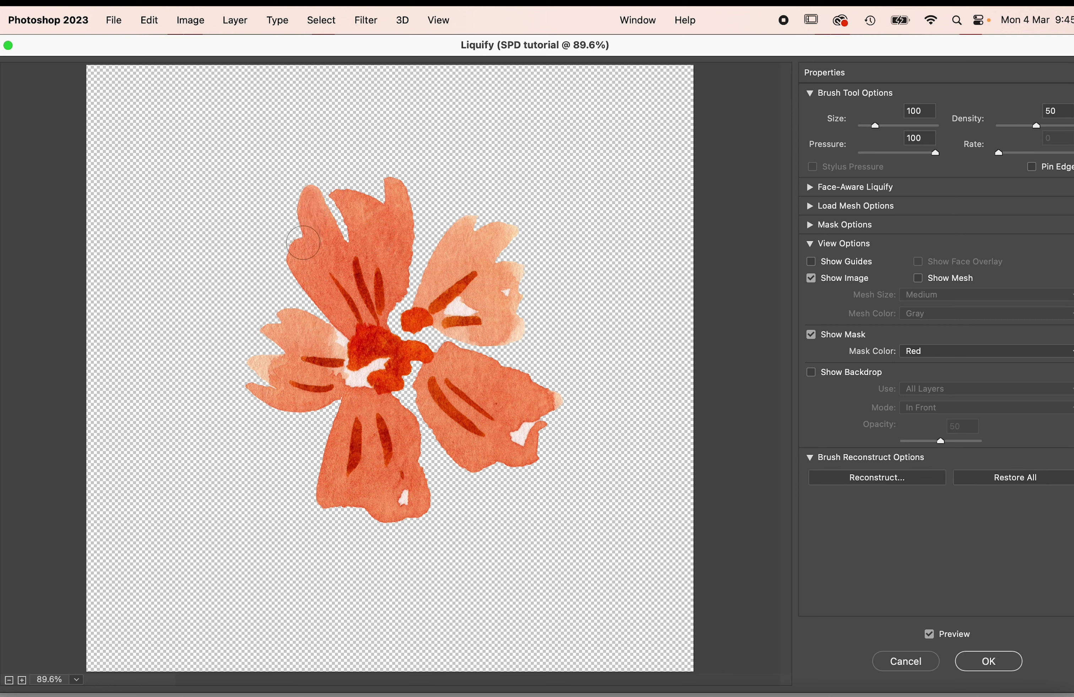
left_click_drag(303, 257, 286, 245)
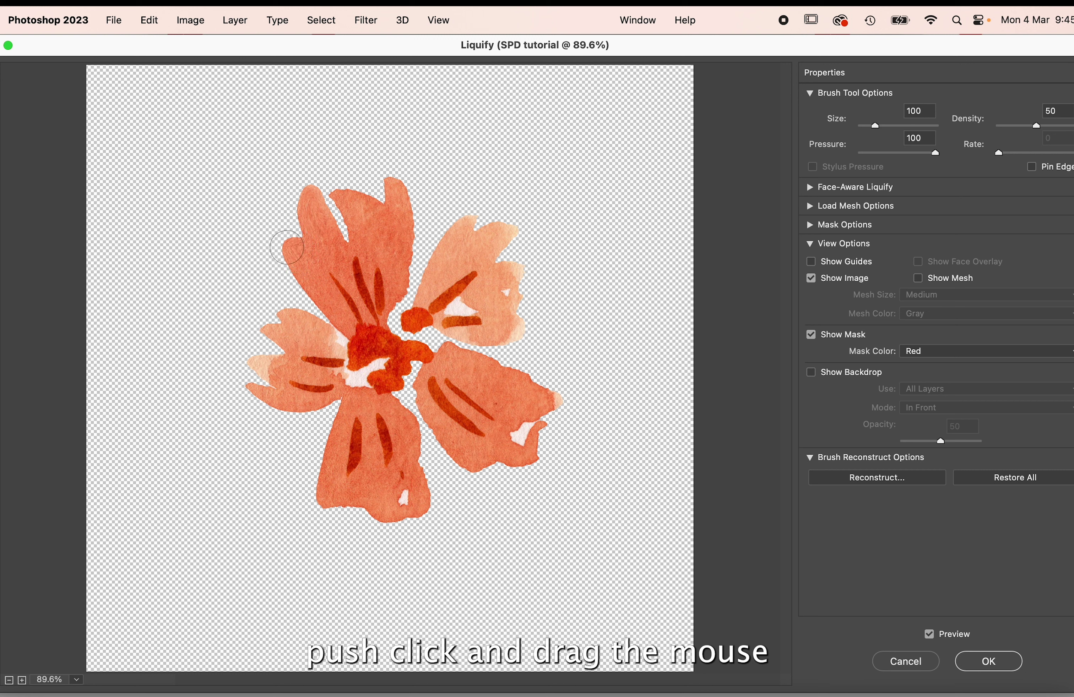
mouse_move(288, 334)
left_mouse_down()
mouse_move(273, 331)
mouse_move(293, 321)
mouse_move(272, 311)
left_mouse_up()
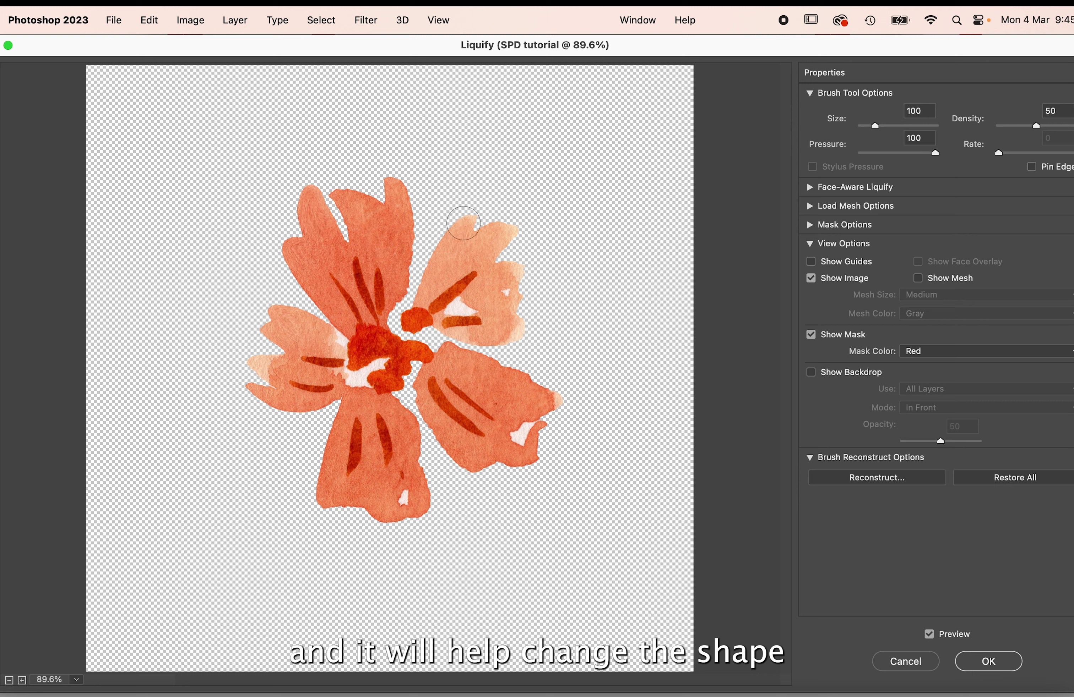
mouse_move(463, 225)
left_mouse_down()
mouse_move(455, 244)
mouse_move(473, 213)
mouse_move(482, 239)
mouse_move(508, 222)
left_mouse_up()
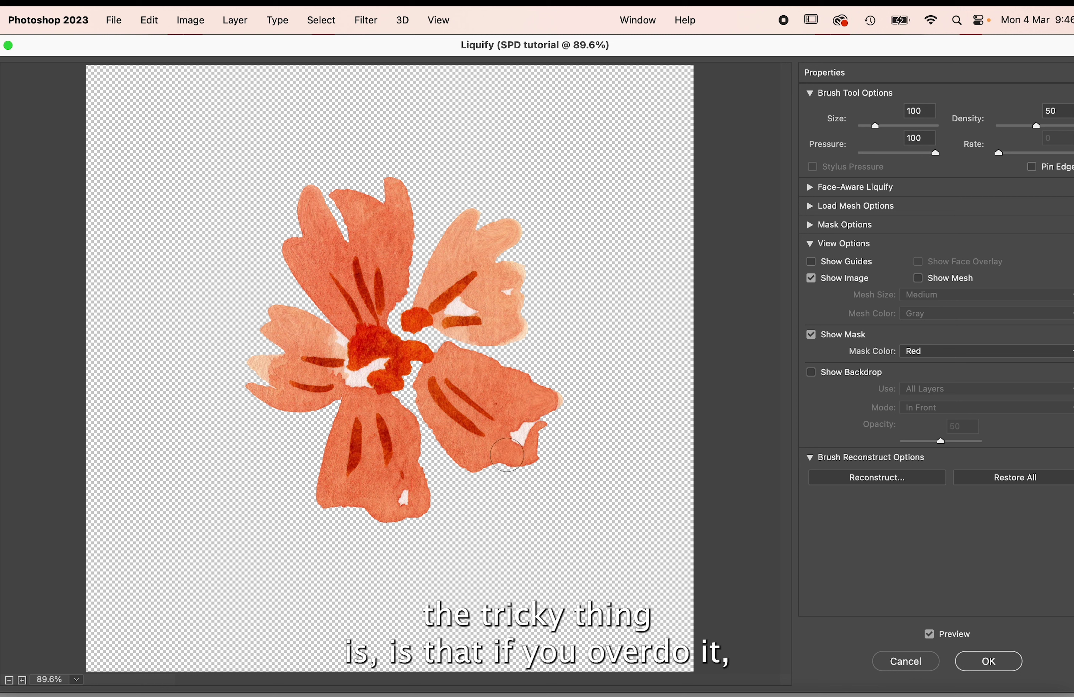
Step: Pull the lower-right petal's bottom edge down into a sharp point, and undo an exaggerated downward warp on the bottom petal
left_click_drag(475, 460, 489, 505)
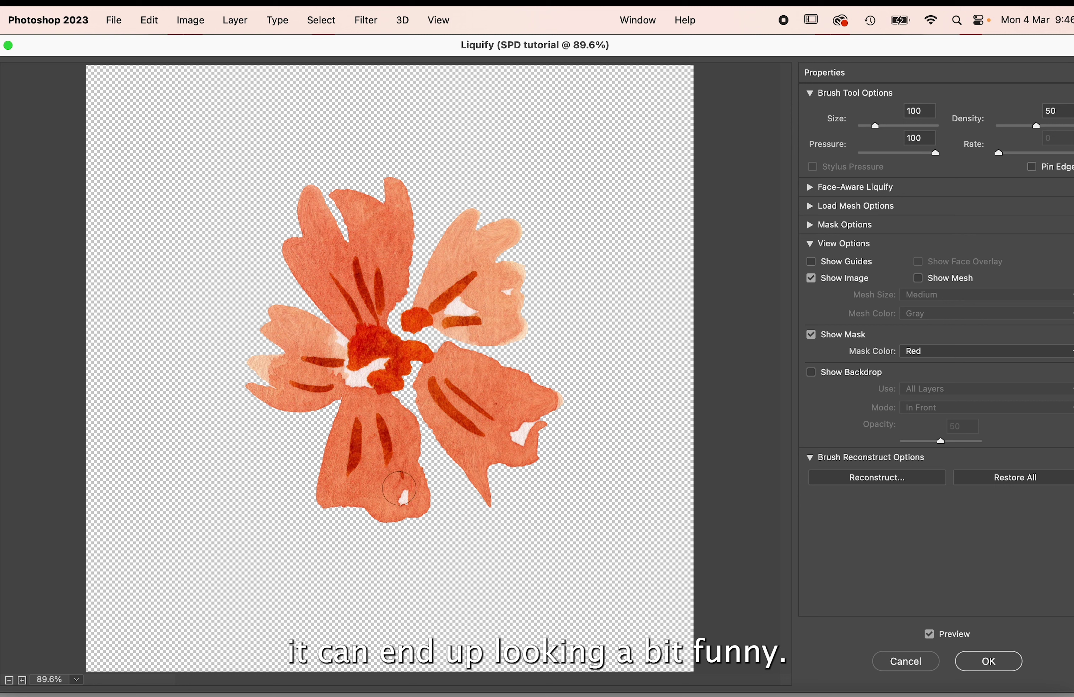
mouse_move(376, 436)
left_mouse_down()
mouse_move(379, 510)
mouse_move(364, 555)
left_mouse_up()
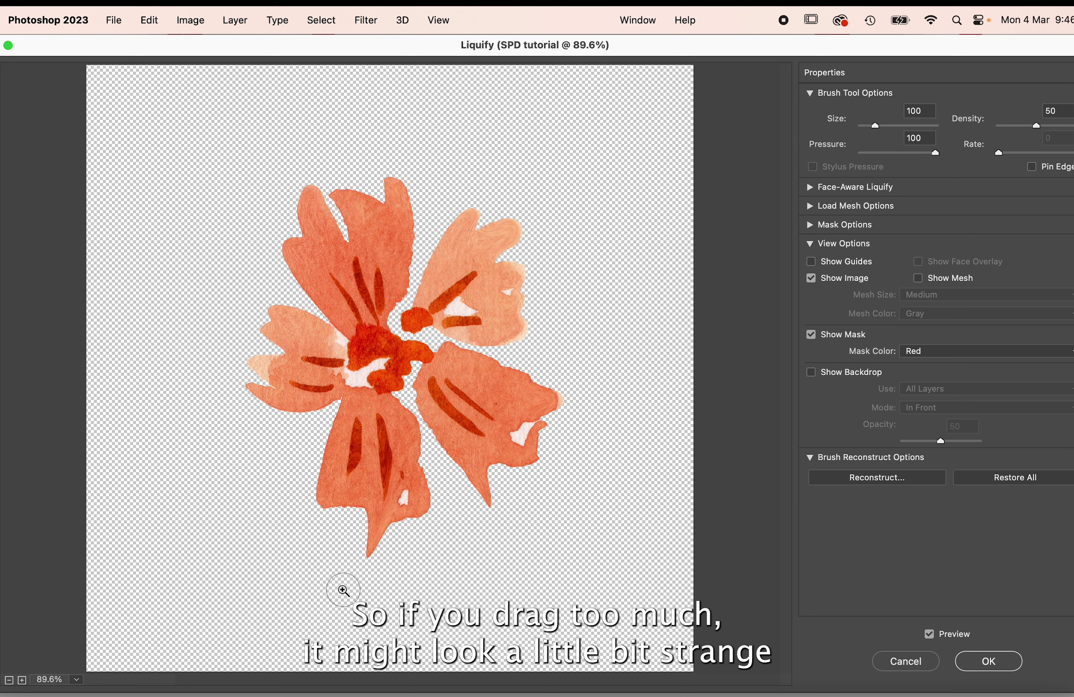
key("super+z")
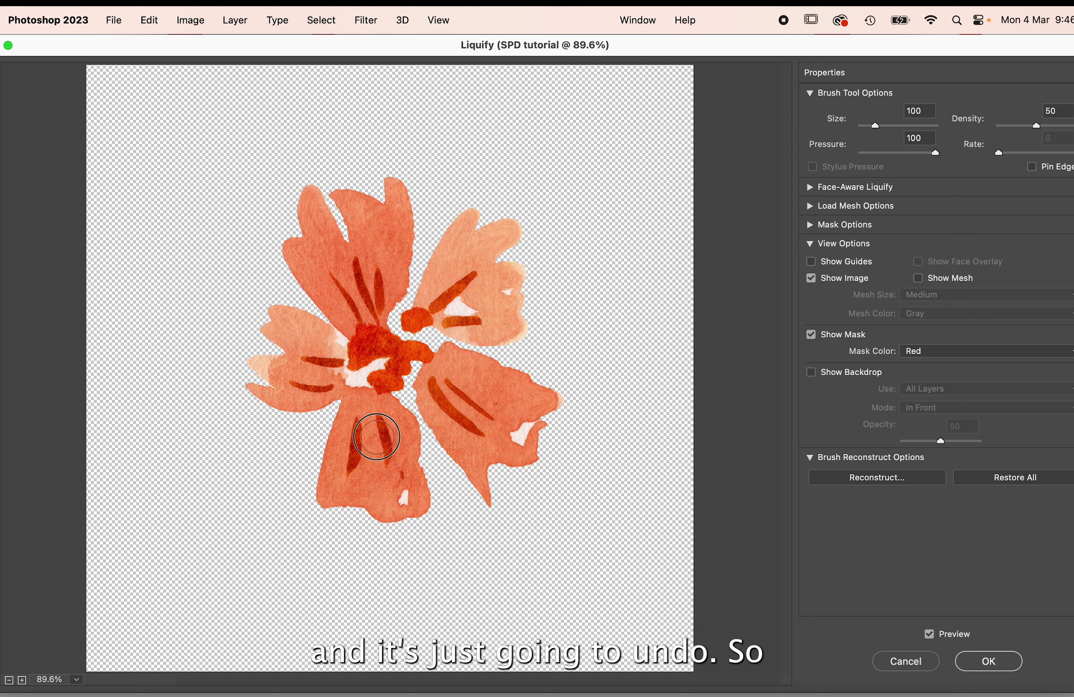
Step: Lengthen and bend the dark streaks on the bottom, upper-right, top and left petals with short warp strokes
left_click_drag(372, 436, 376, 480)
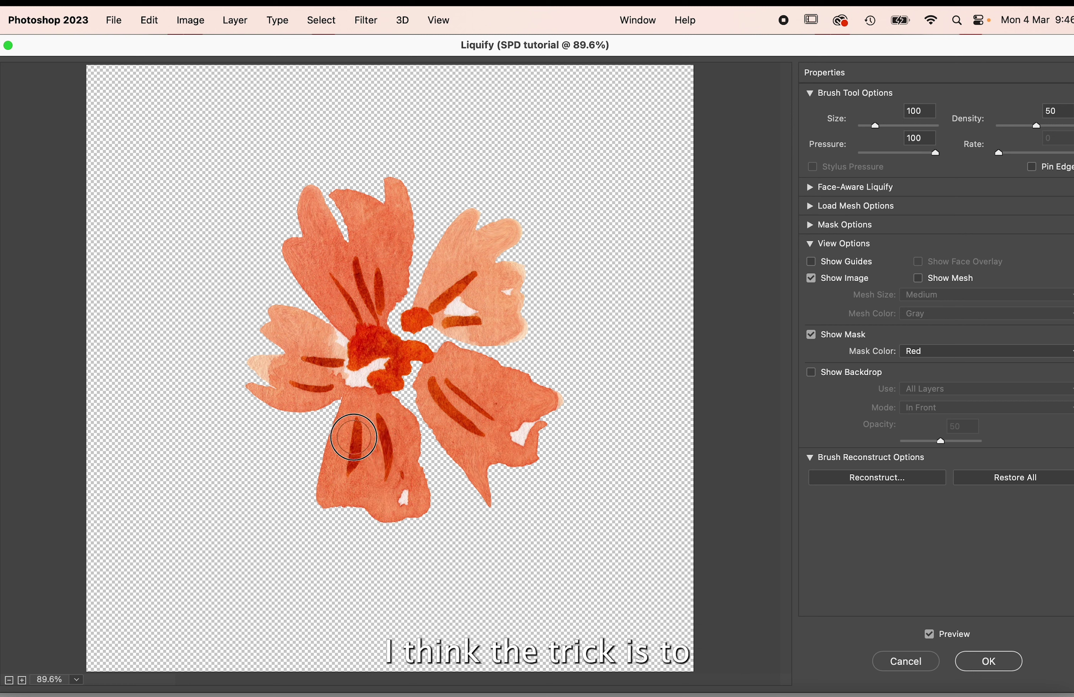
left_click_drag(354, 438, 338, 483)
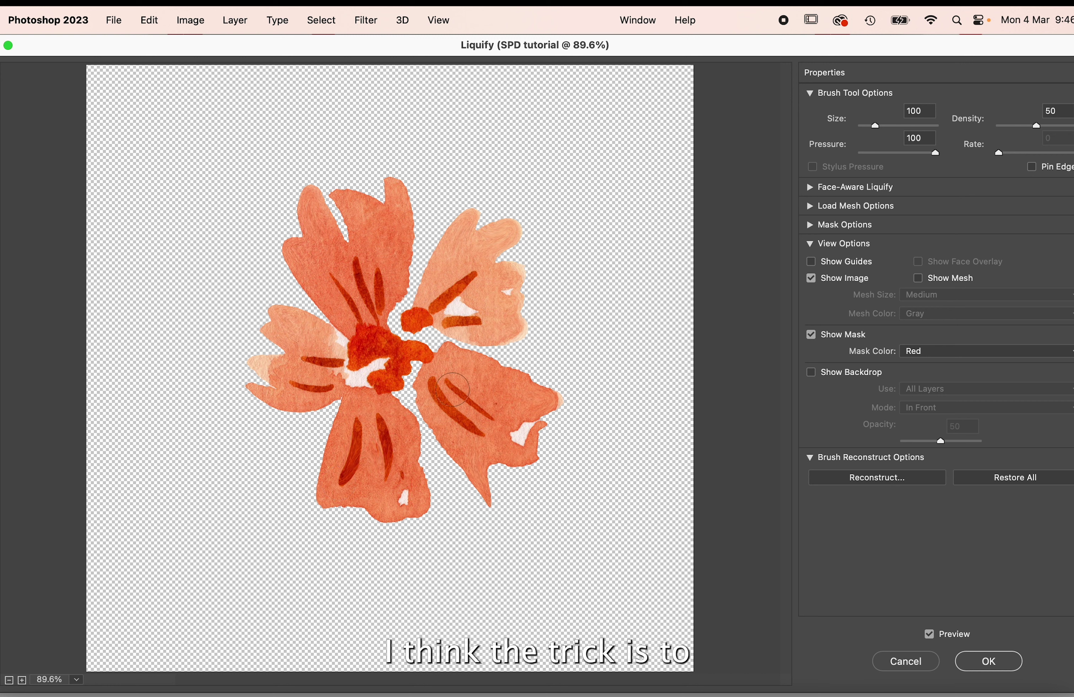
left_click_drag(477, 406, 507, 421)
key("ctrl+z")
left_click_drag(459, 281, 477, 260)
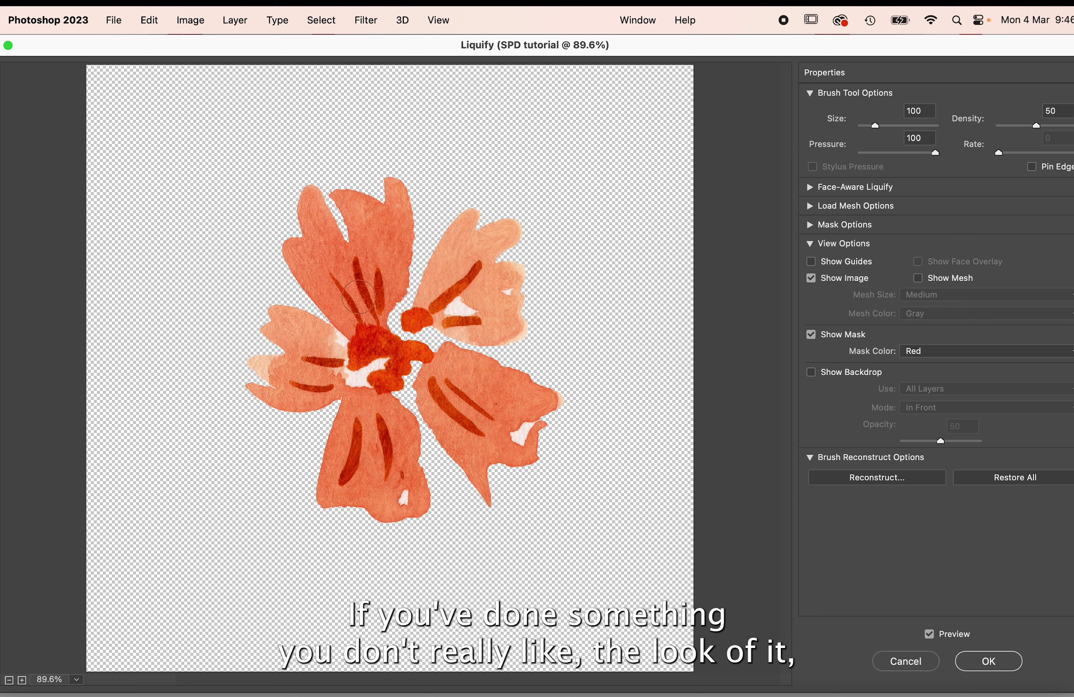
left_click_drag(376, 272, 375, 251)
mouse_move(321, 360)
left_mouse_down()
mouse_move(293, 355)
mouse_move(299, 384)
mouse_move(270, 374)
left_mouse_up()
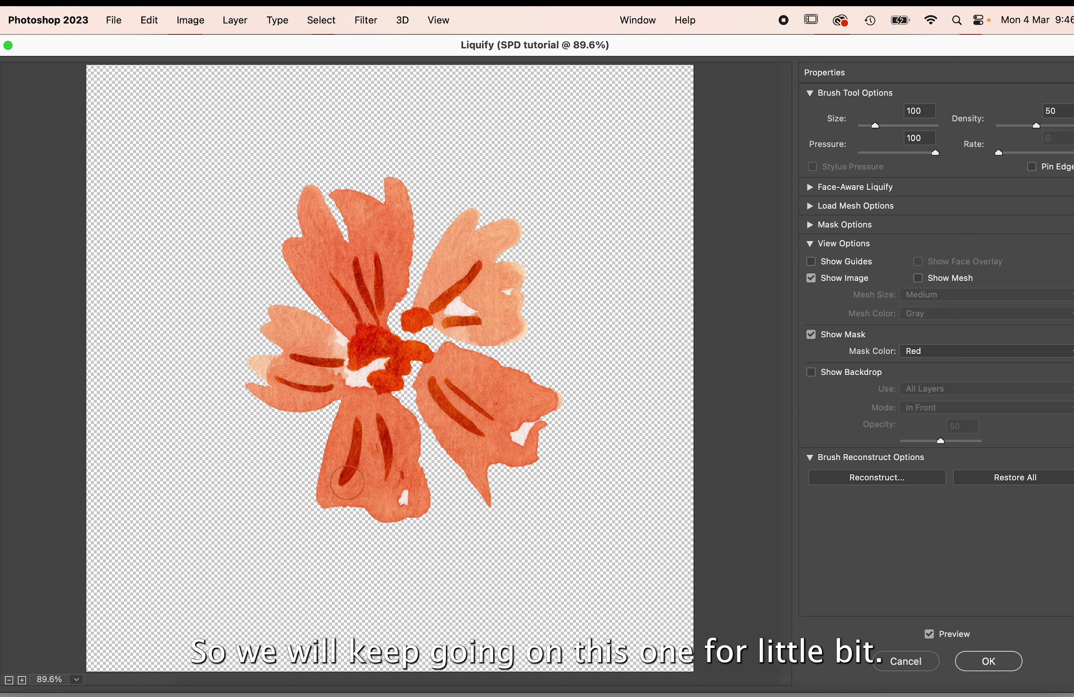
left_click_drag(334, 287, 316, 270)
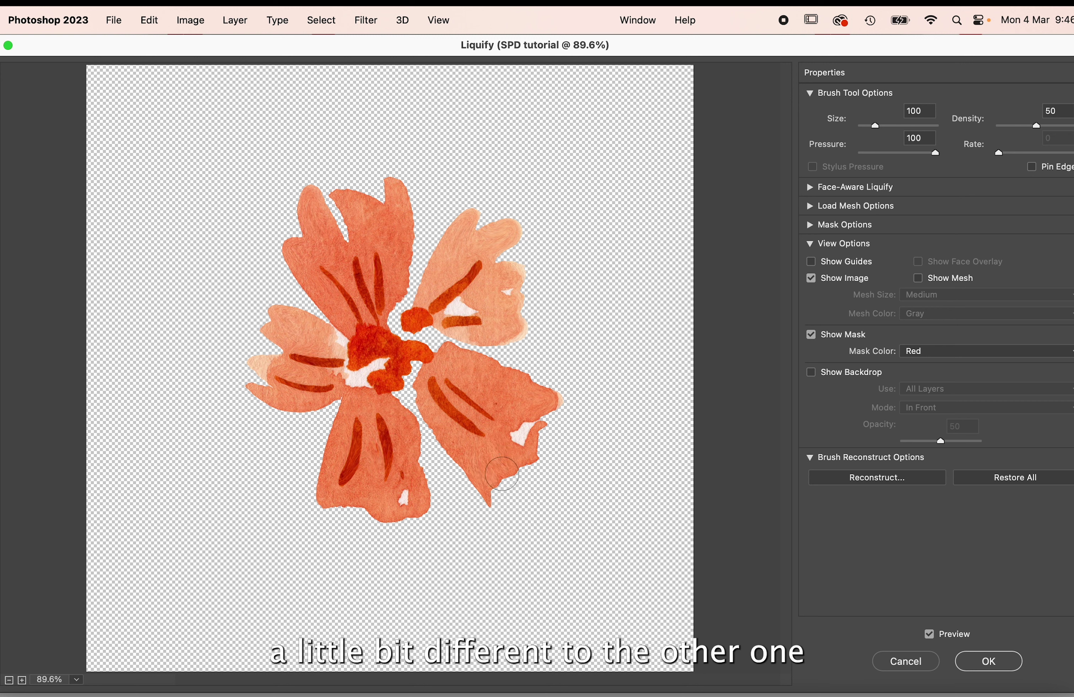
Step: Apply the Liquify warp to the flower and move it up and to the left on the canvas
left_click_drag(501, 473, 500, 479)
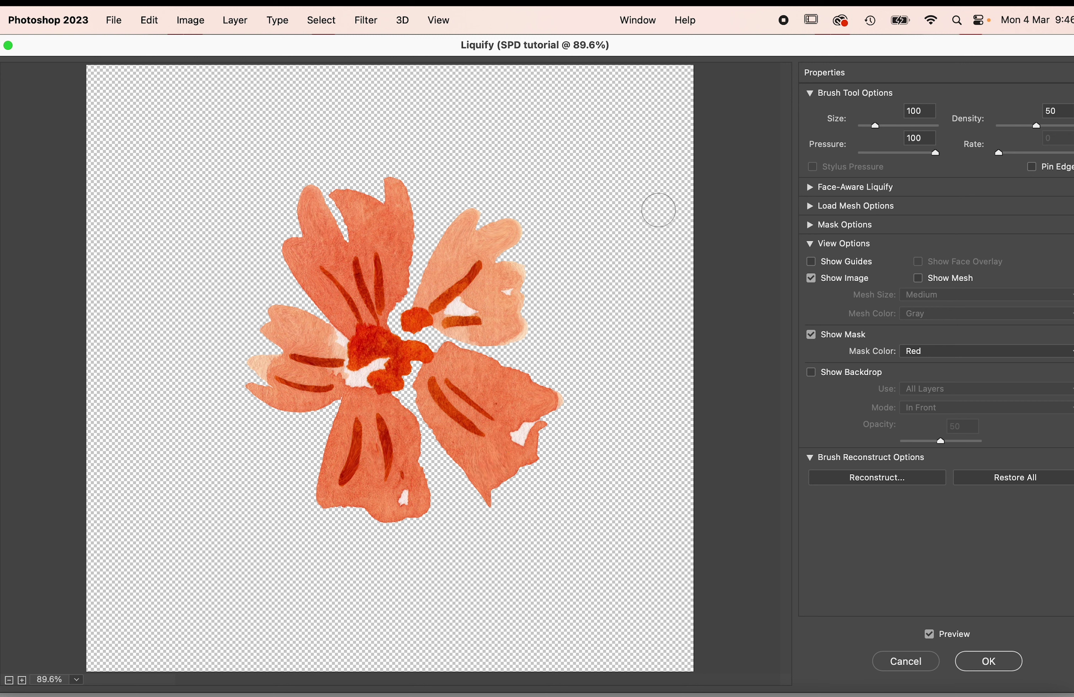
left_click(985, 664)
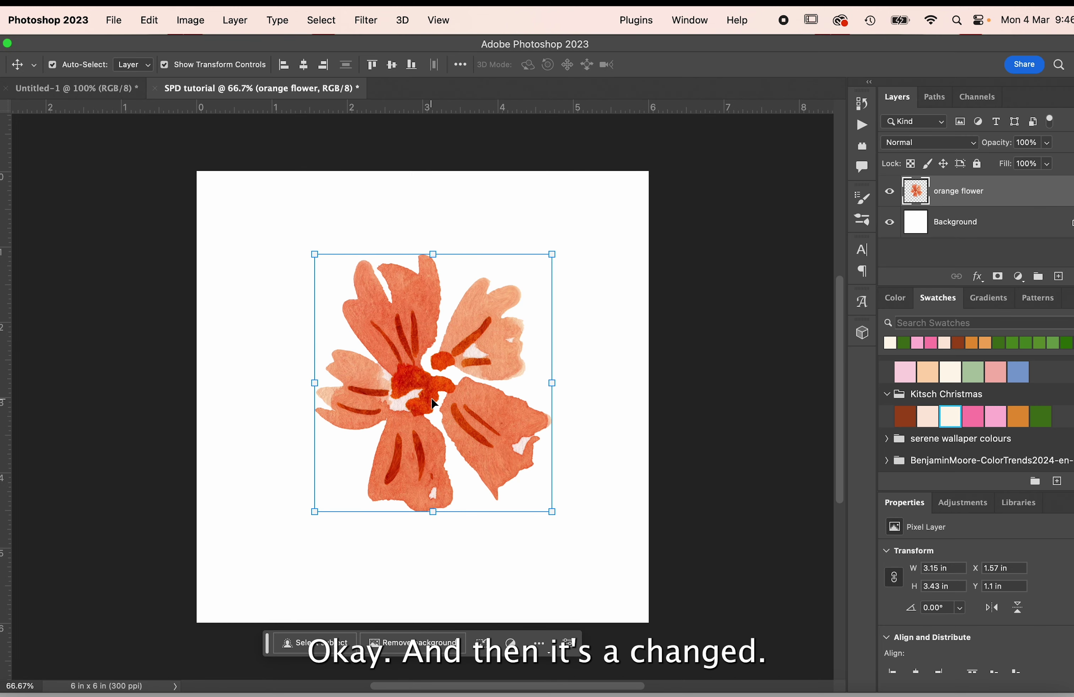
left_click_drag(475, 416, 384, 352)
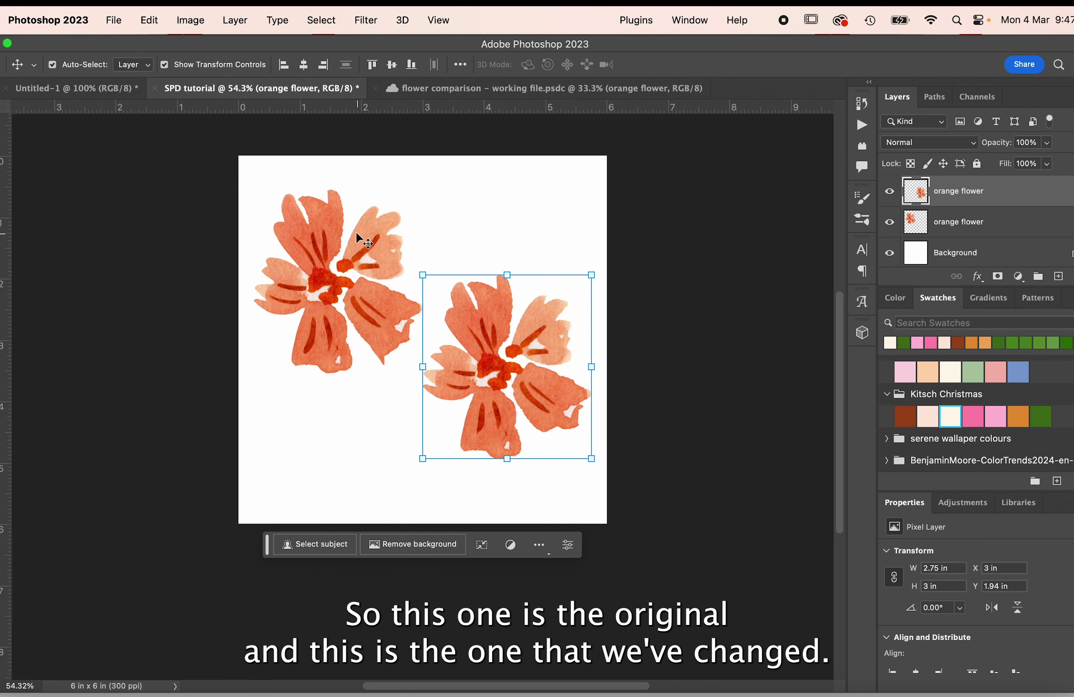
Step: Open the warped upper-left flower in Liquify again and set the brush size to 215
left_click(403, 234)
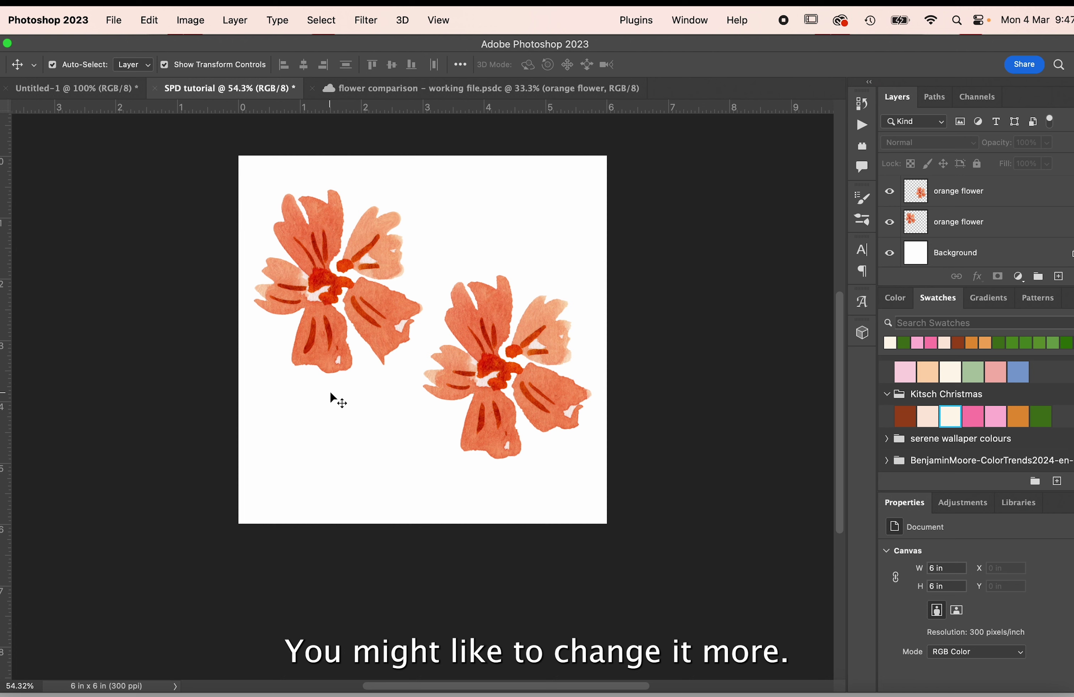
left_click(380, 248)
left_click(368, 21)
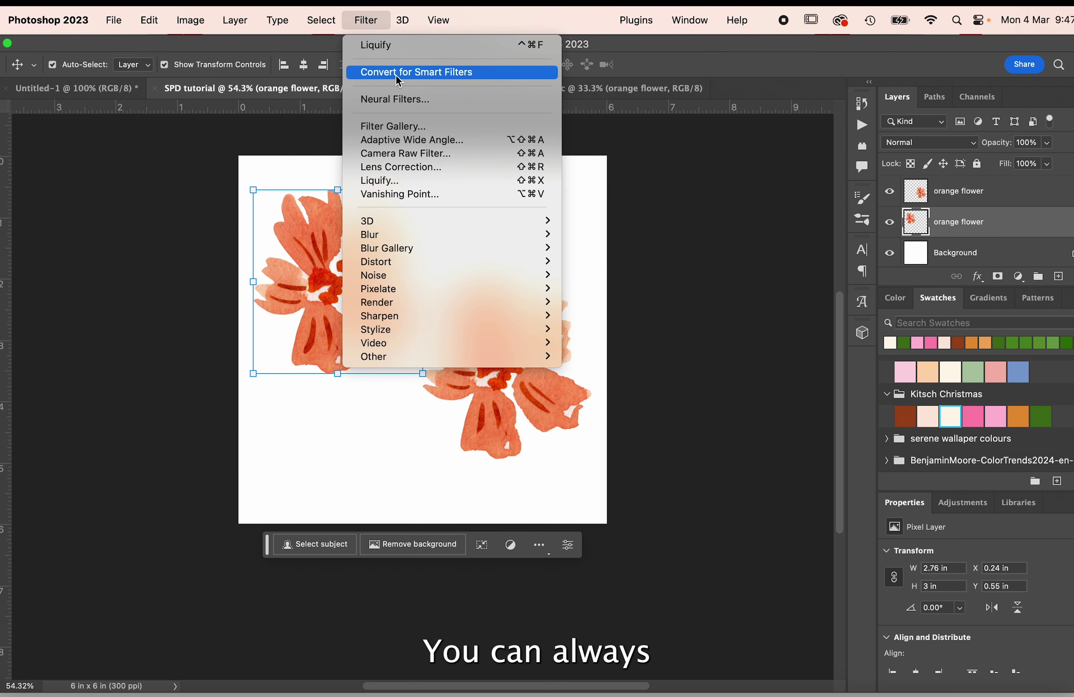
left_click(406, 180)
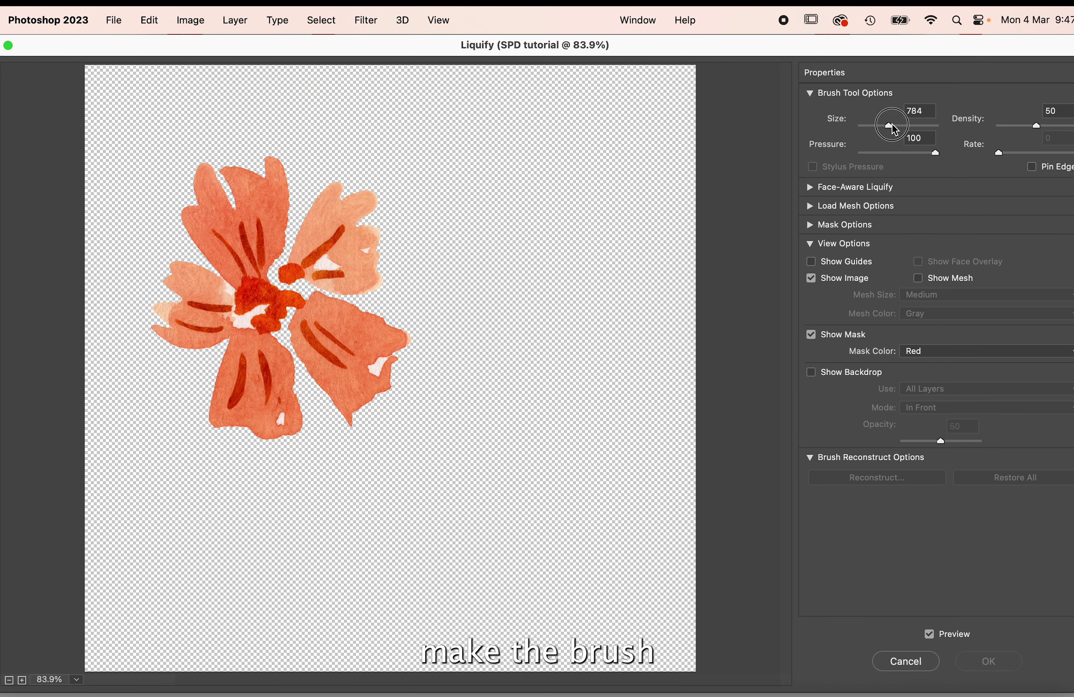
left_click_drag(897, 126, 892, 127)
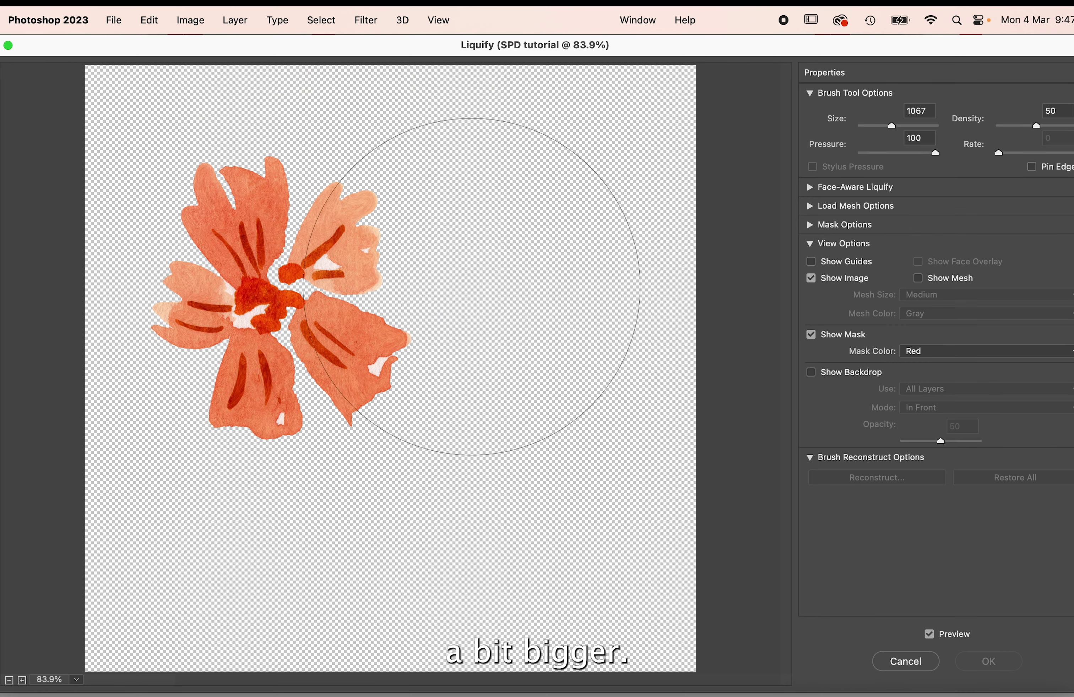
left_click_drag(874, 126, 880, 125)
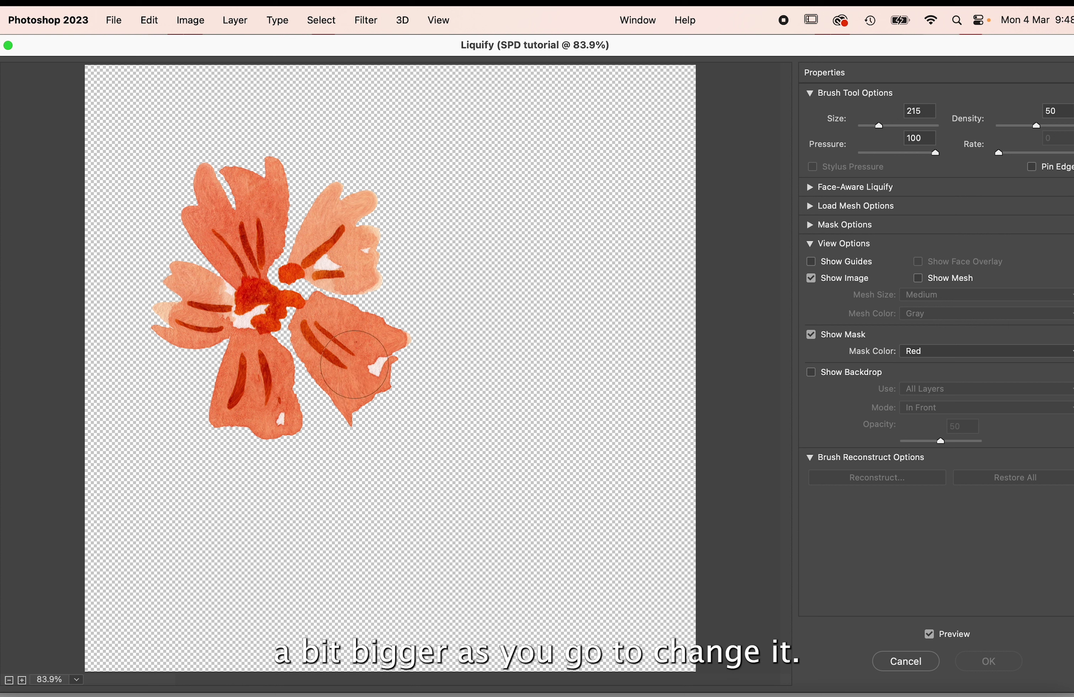
Step: Push the lower-right, upper-right, top and left petals outward with larger warp strokes, stretching their dark streaks
mouse_move(328, 345)
left_mouse_down()
mouse_move(355, 365)
mouse_move(389, 361)
left_mouse_up()
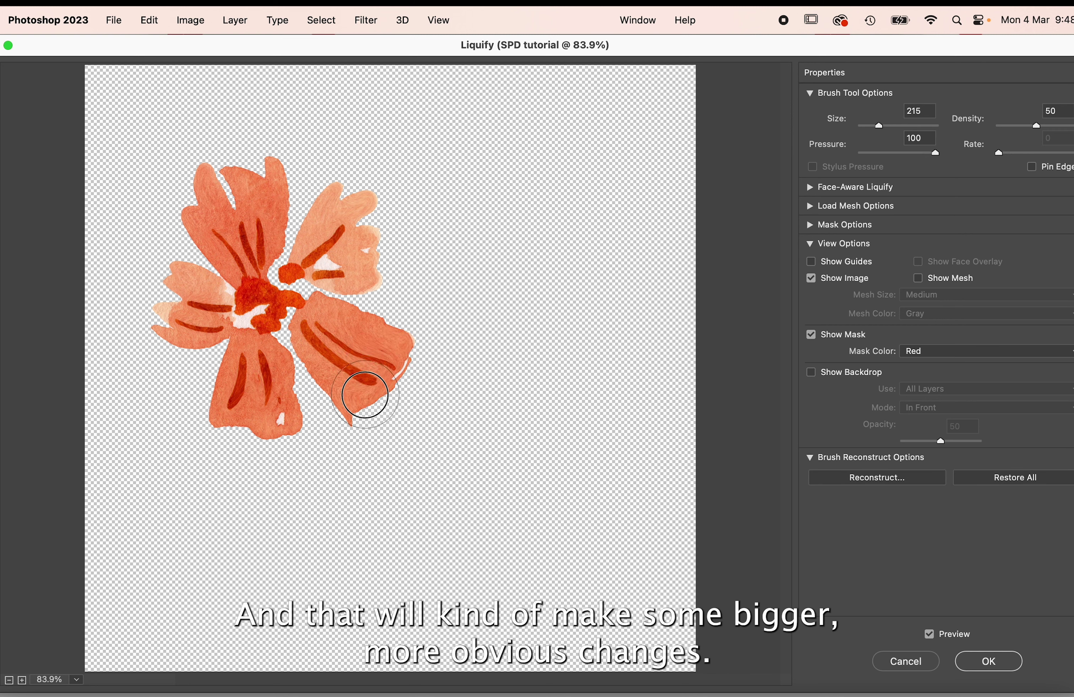
left_click_drag(350, 272, 390, 249)
mouse_move(356, 206)
left_mouse_down()
mouse_move(355, 184)
mouse_move(336, 180)
left_mouse_up()
left_click_drag(255, 230, 245, 164)
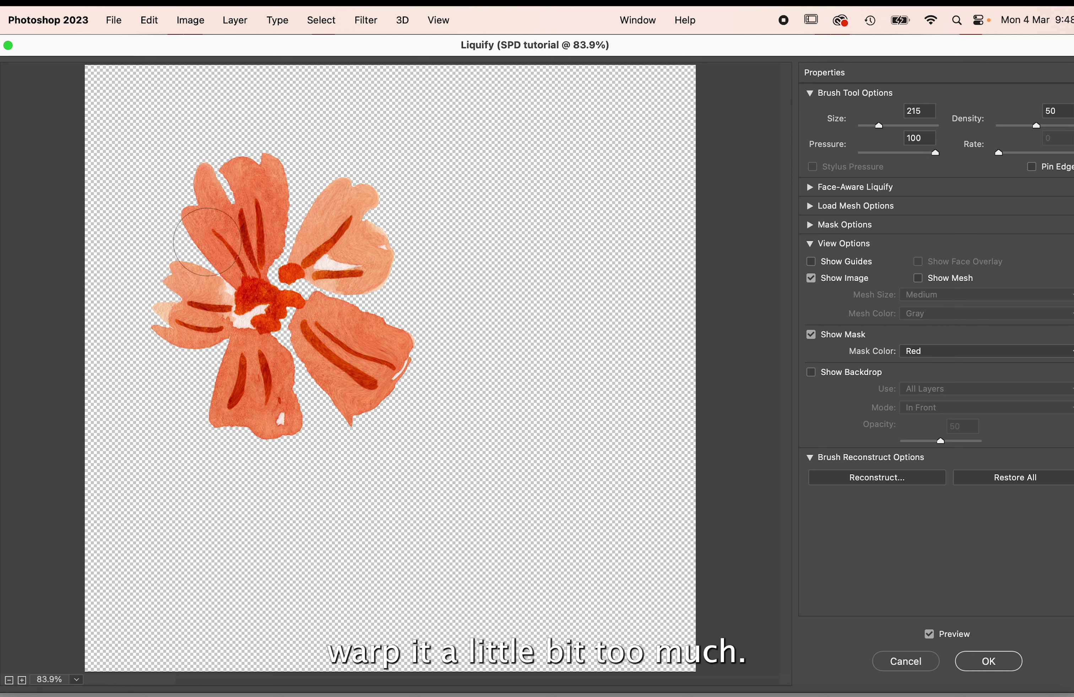
mouse_move(229, 256)
left_mouse_down()
mouse_move(201, 189)
mouse_move(180, 172)
left_mouse_up()
mouse_move(209, 301)
left_mouse_down()
mouse_move(144, 283)
mouse_move(139, 307)
mouse_move(173, 319)
mouse_move(136, 324)
left_mouse_up()
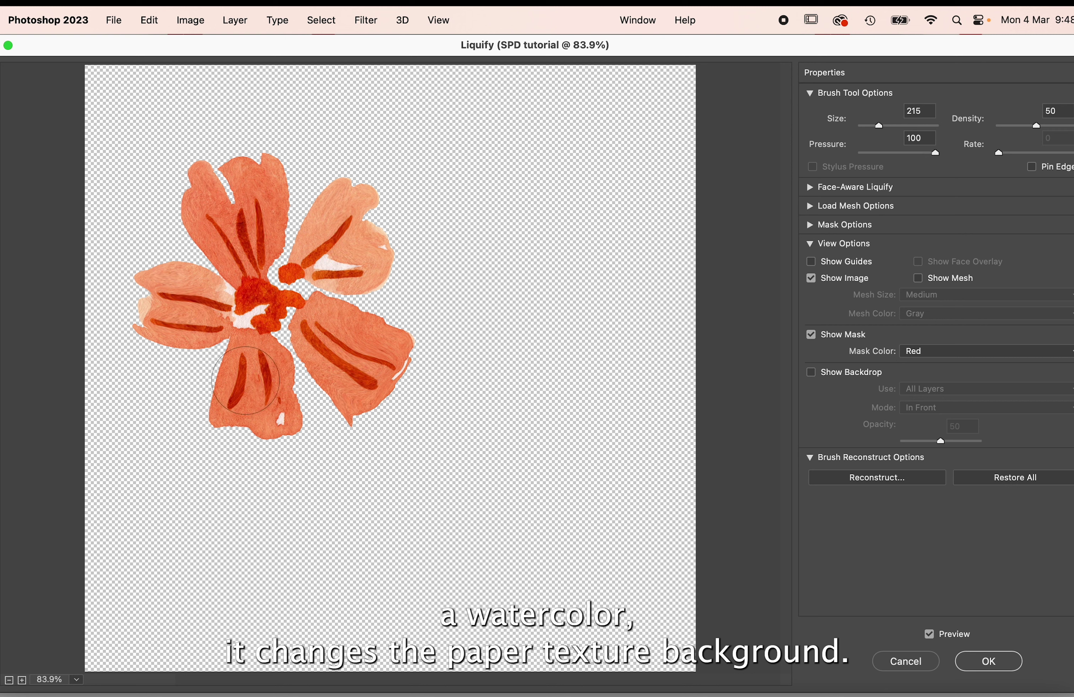
Step: Stretch the bottom petal down into two lobes and exaggerate the remaining petals outward with further warp strokes
left_click_drag(239, 406, 209, 451)
mouse_move(282, 399)
left_mouse_down()
mouse_move(281, 467)
mouse_move(282, 402)
mouse_move(295, 459)
left_mouse_up()
mouse_move(319, 340)
left_mouse_down()
mouse_move(341, 391)
mouse_move(367, 399)
mouse_move(385, 390)
mouse_move(384, 355)
mouse_move(421, 343)
mouse_move(357, 332)
mouse_move(409, 311)
left_mouse_up()
mouse_move(358, 259)
left_mouse_down()
mouse_move(389, 248)
mouse_move(396, 215)
mouse_move(376, 216)
mouse_move(396, 204)
left_mouse_up()
mouse_move(255, 219)
left_mouse_down()
mouse_move(254, 163)
mouse_move(240, 137)
left_mouse_up()
left_click_drag(208, 217, 189, 183)
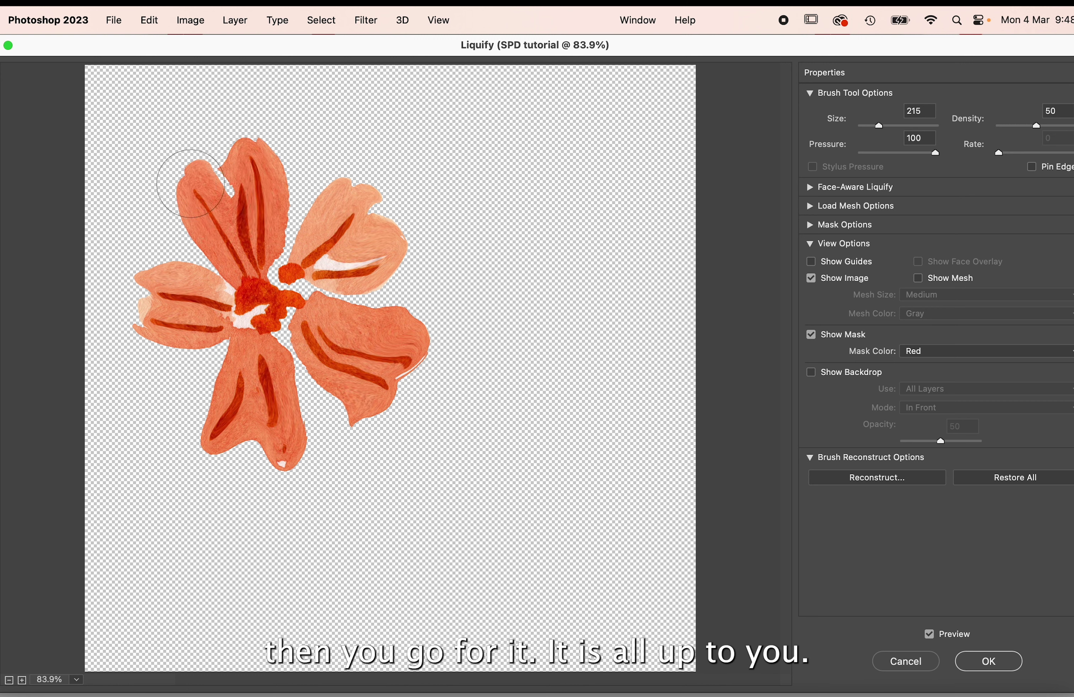
left_click_drag(219, 252, 192, 234)
left_click_drag(162, 292, 109, 300)
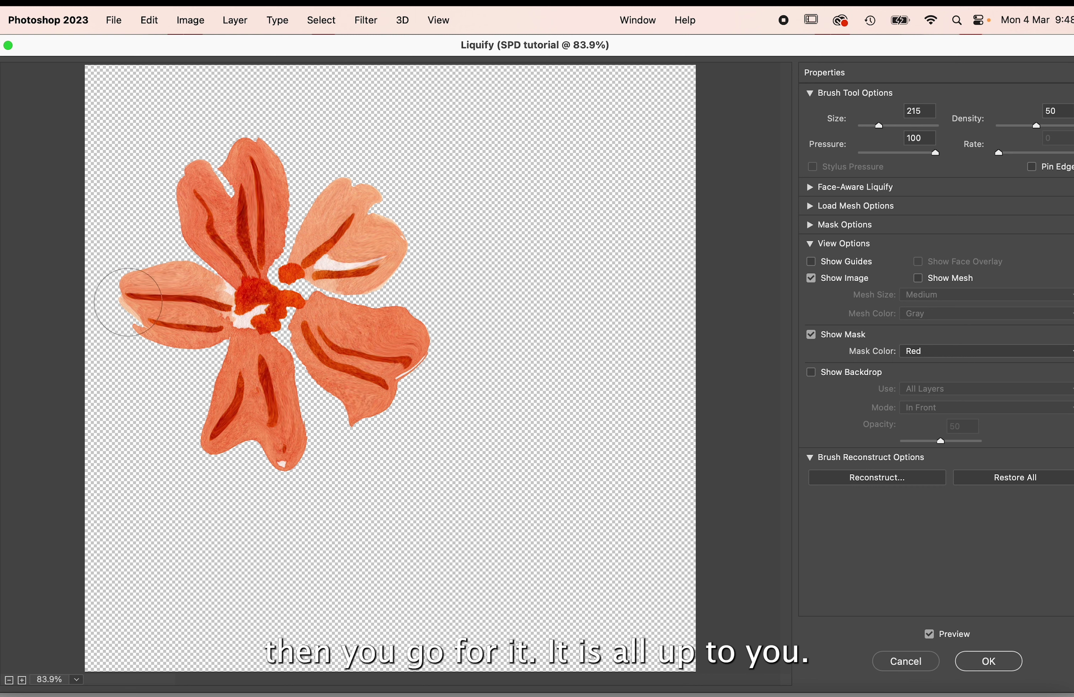
Step: Apply the Liquify changes and move the reshaped flower fully onto the canvas, to about X 0.16 in, Y 0.18 in
left_click(989, 662)
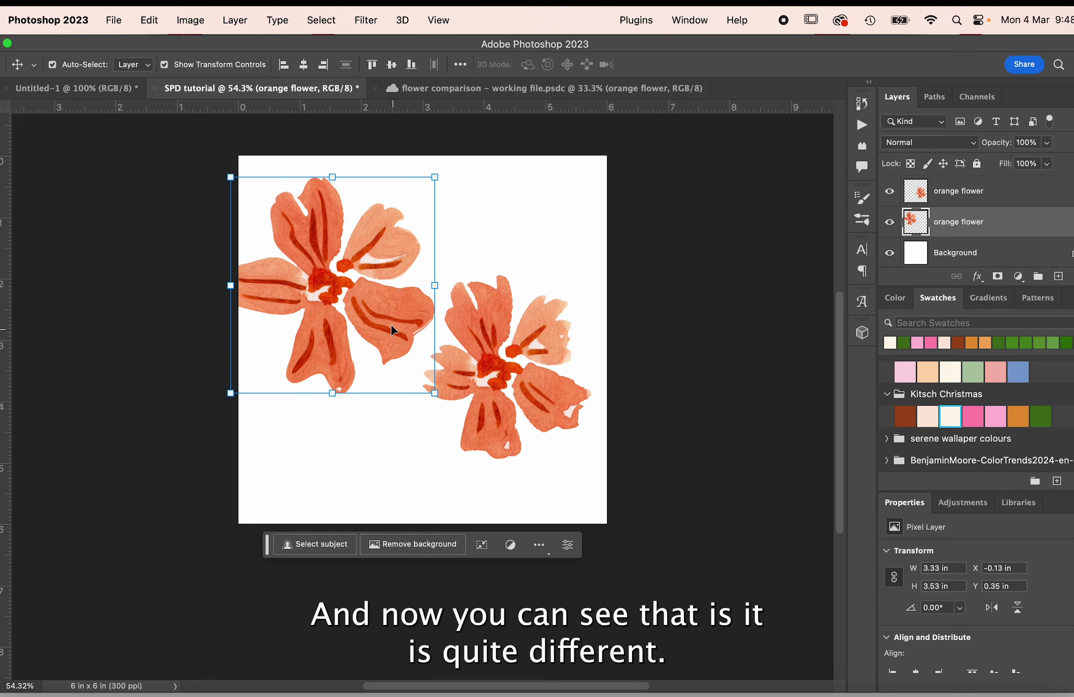
mouse_move(391, 327)
left_mouse_down()
mouse_move(437, 314)
mouse_move(401, 312)
mouse_move(409, 319)
left_mouse_up()
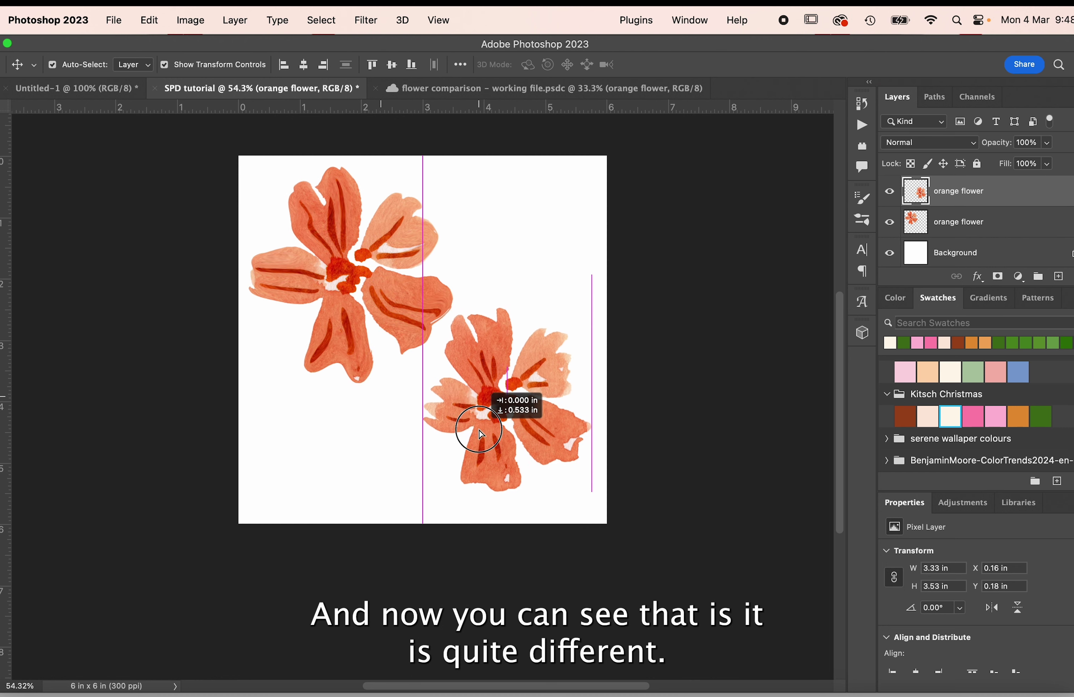